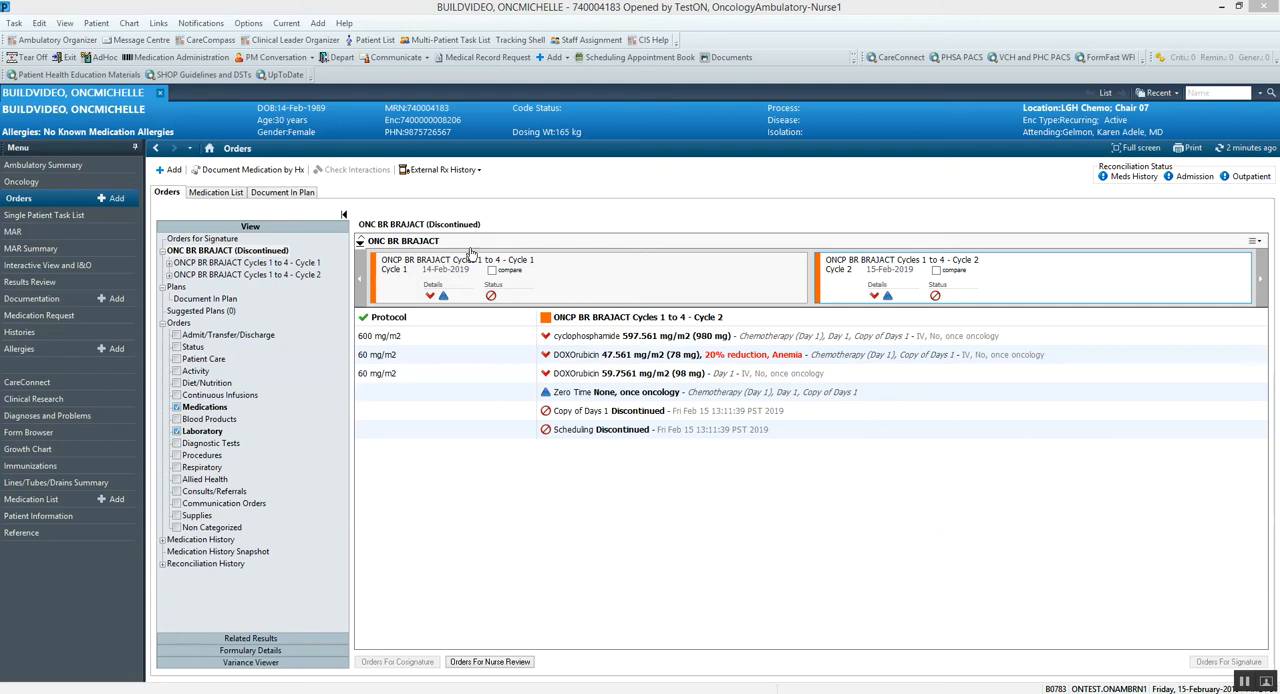
Step: Open the Cycle 1 Chemotherapy (Day 1) phase and start a lifetime cumulative drug administration entry for DOXOrubicin
left_click(170, 264)
left_click(225, 277)
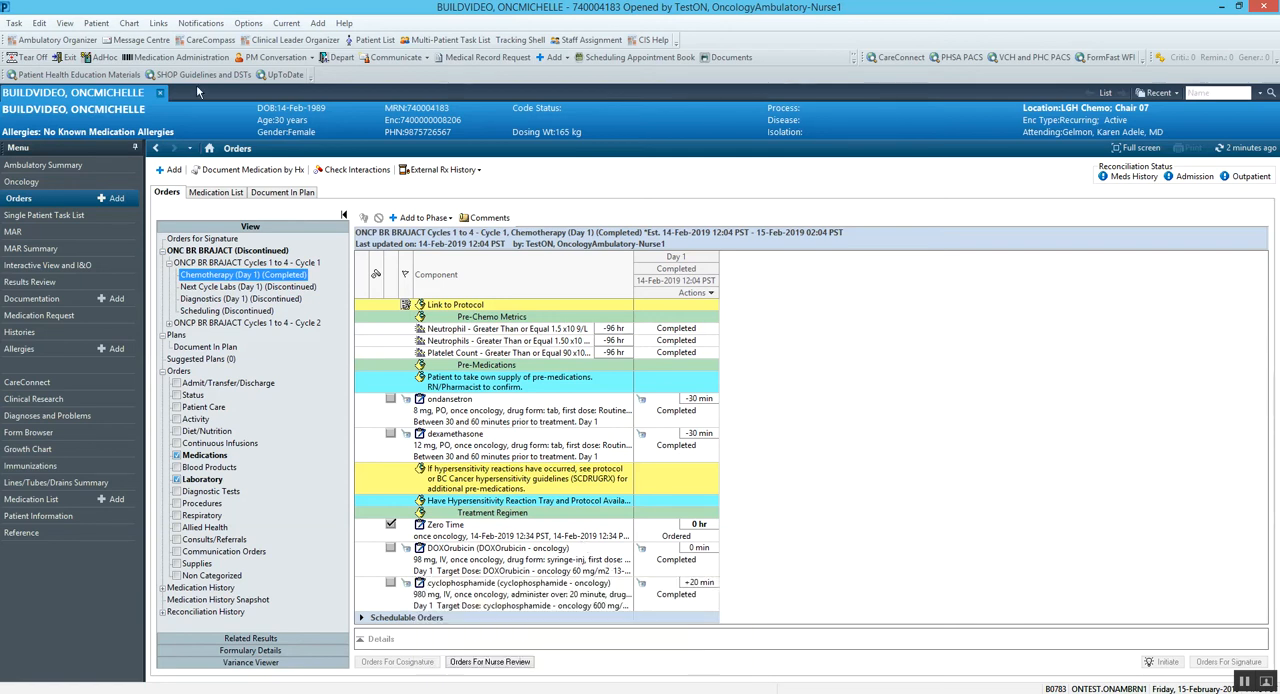
left_click(248, 24)
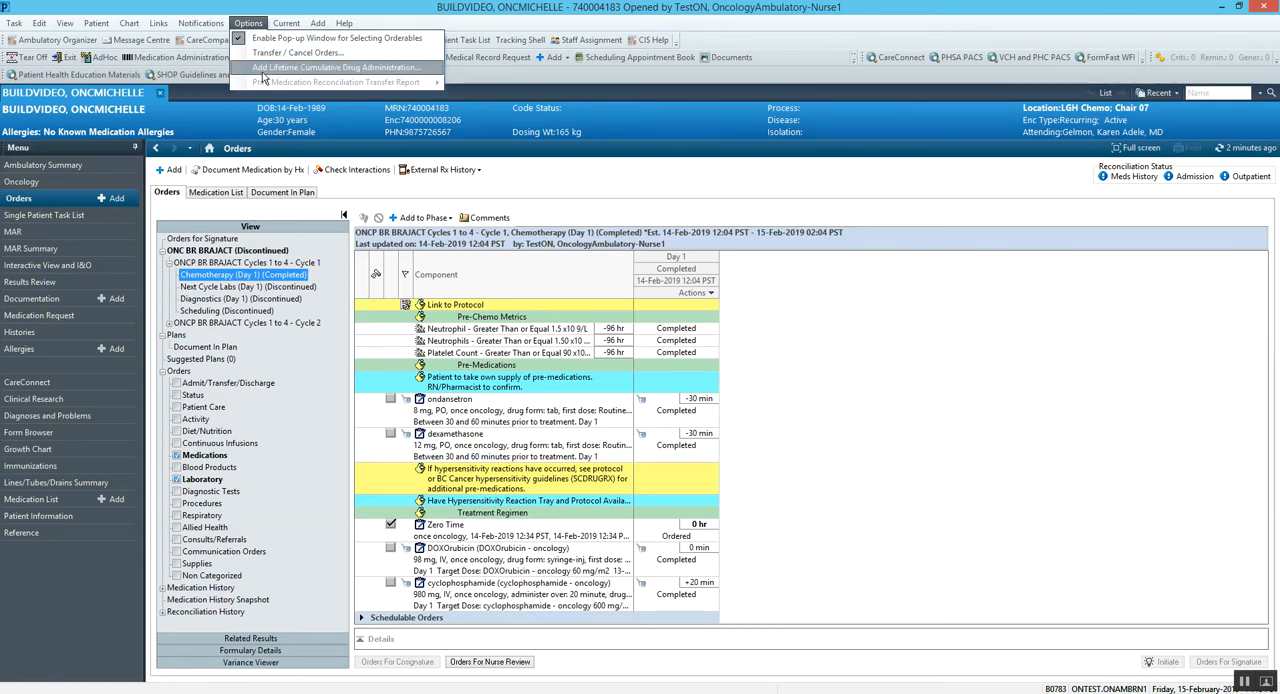
left_click(263, 70)
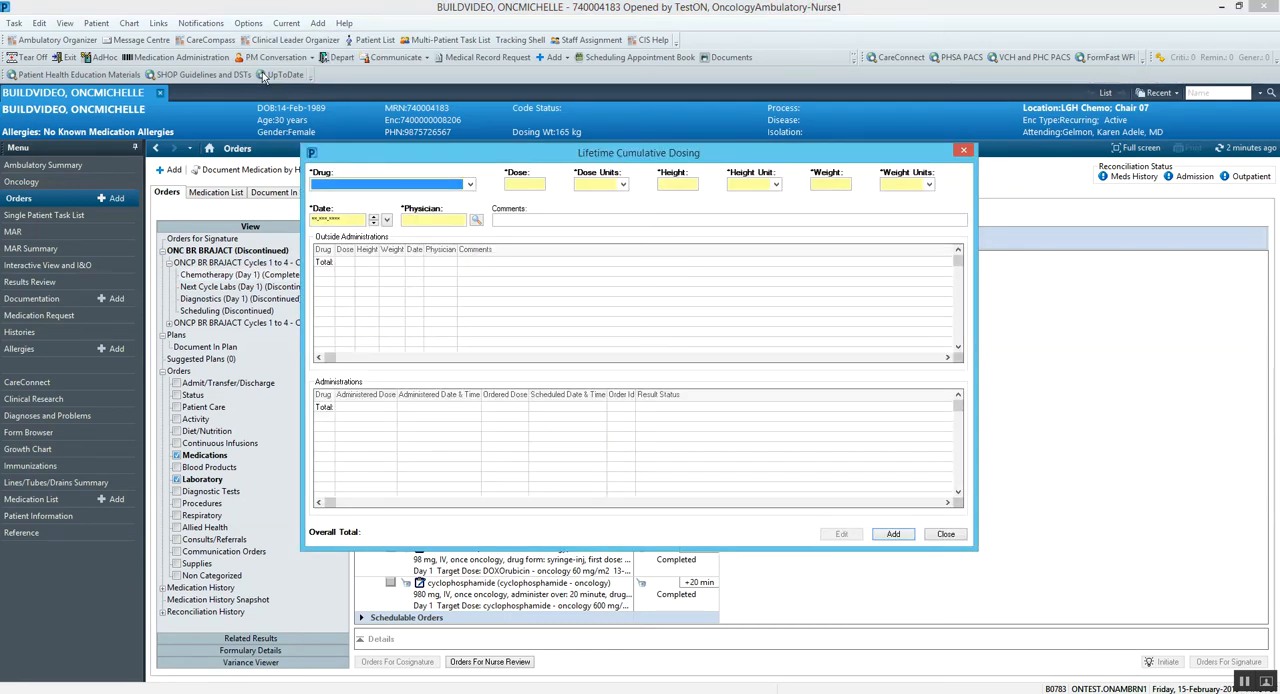
left_click(469, 185)
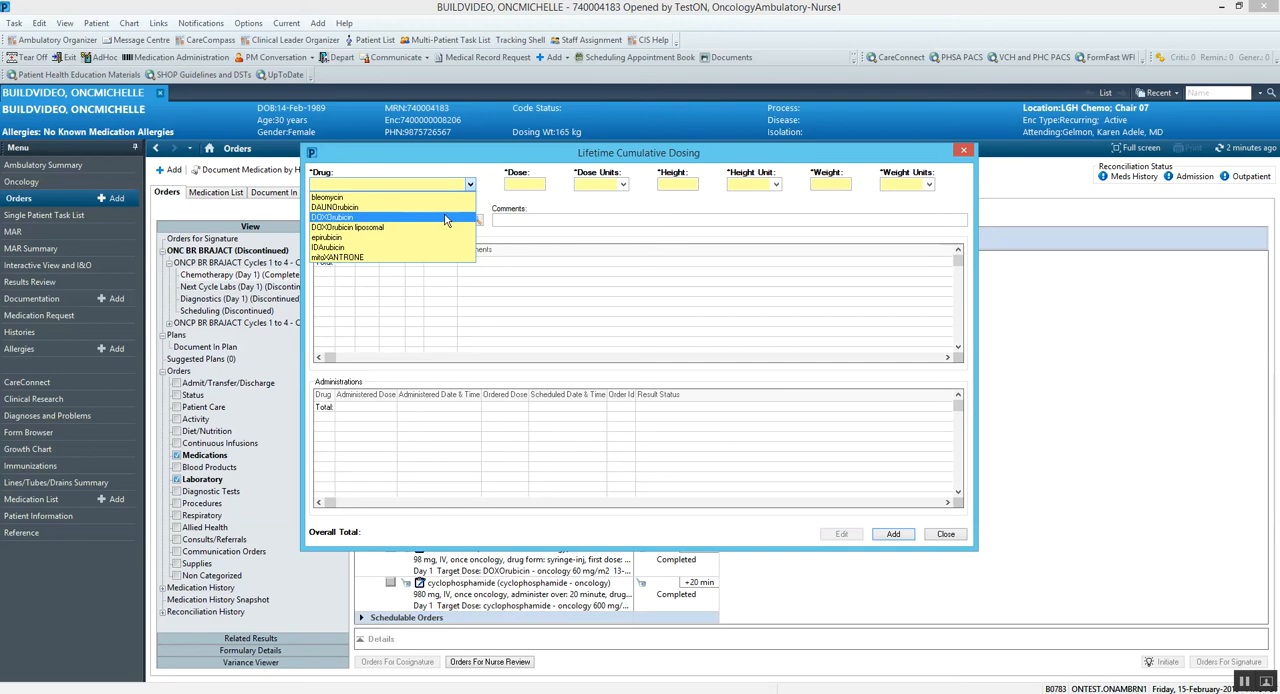
left_click(446, 217)
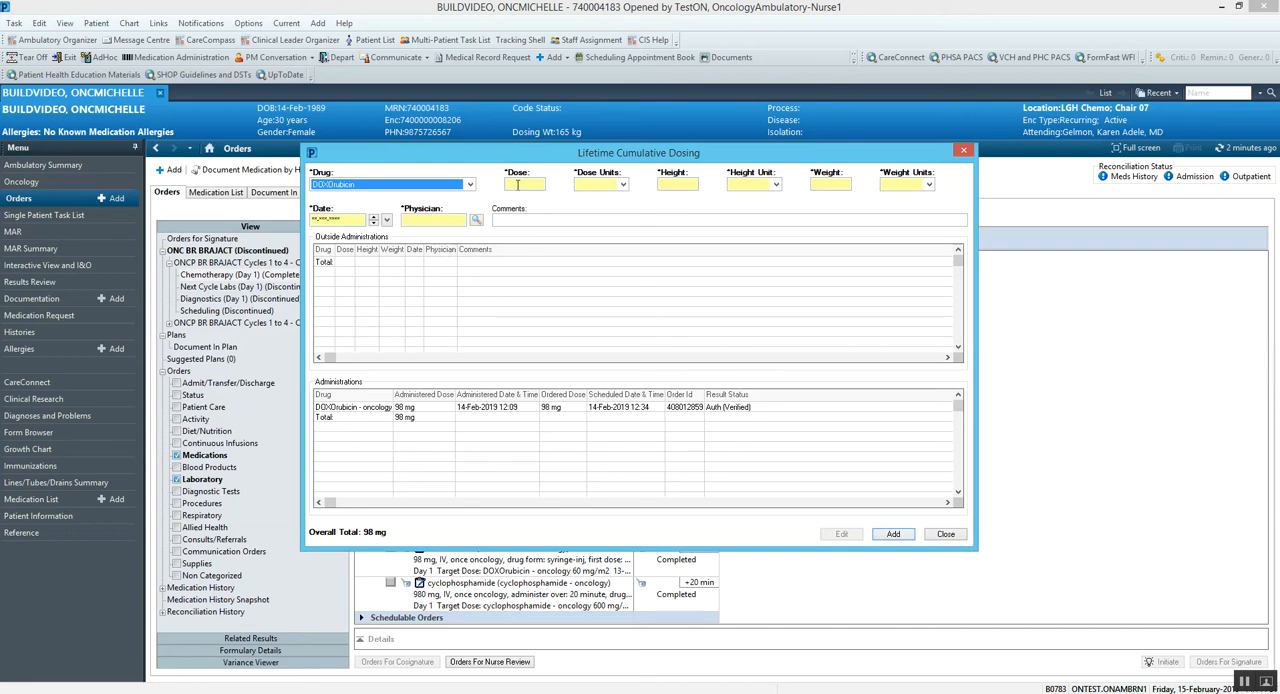
Step: Set the dose of the outside DOXOrubicin administration to 35 mg
left_click(517, 184)
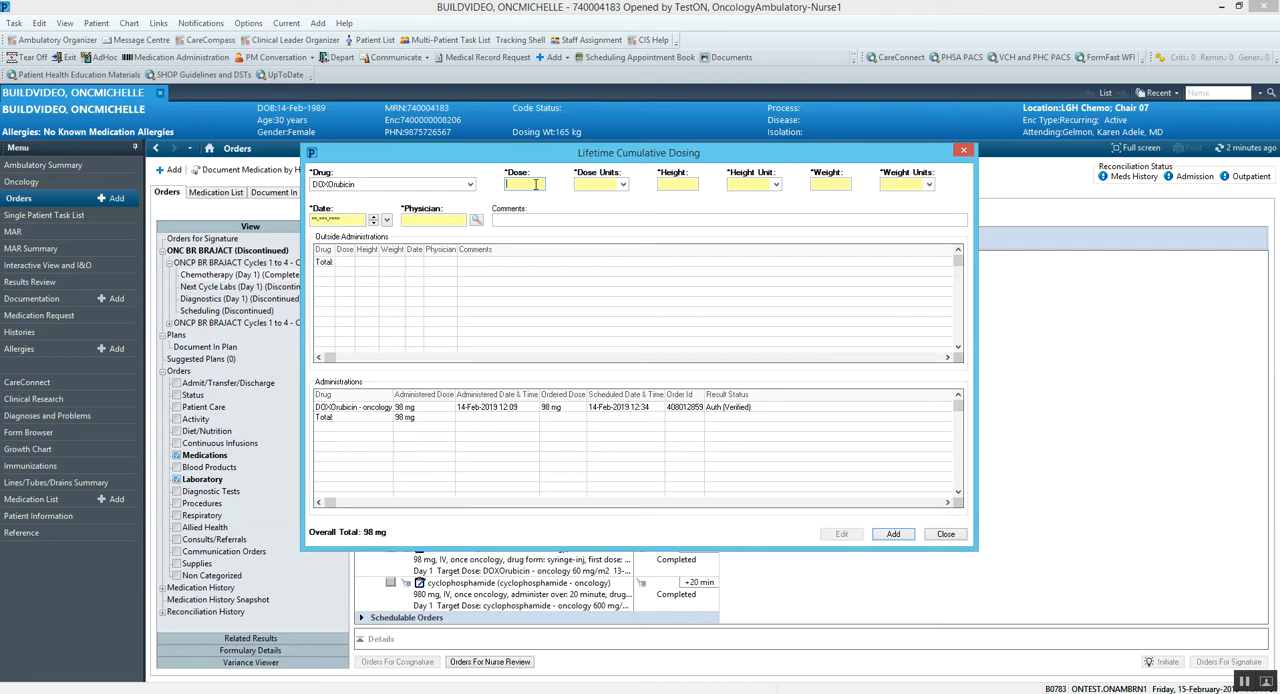
type("35")
left_click(623, 185)
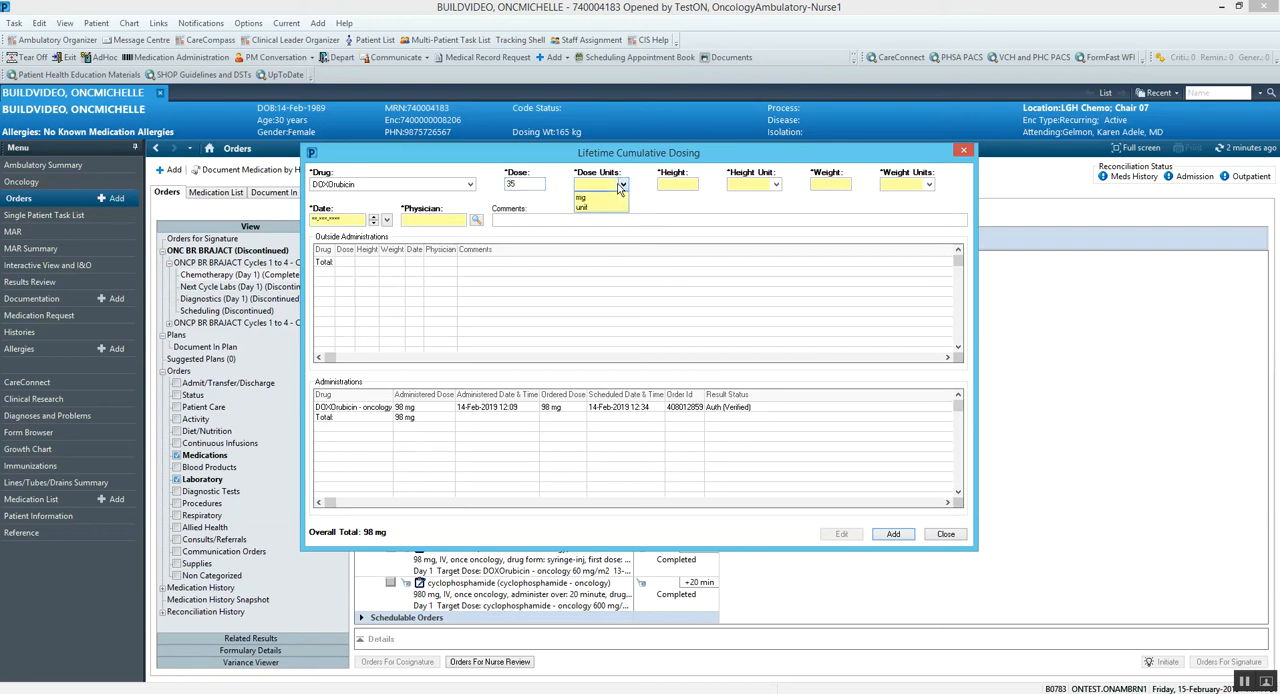
left_click(609, 198)
Step: Enter the patient's height as 170 cm and weight as 66 kg for the cumulative dosing entry
left_click(674, 185)
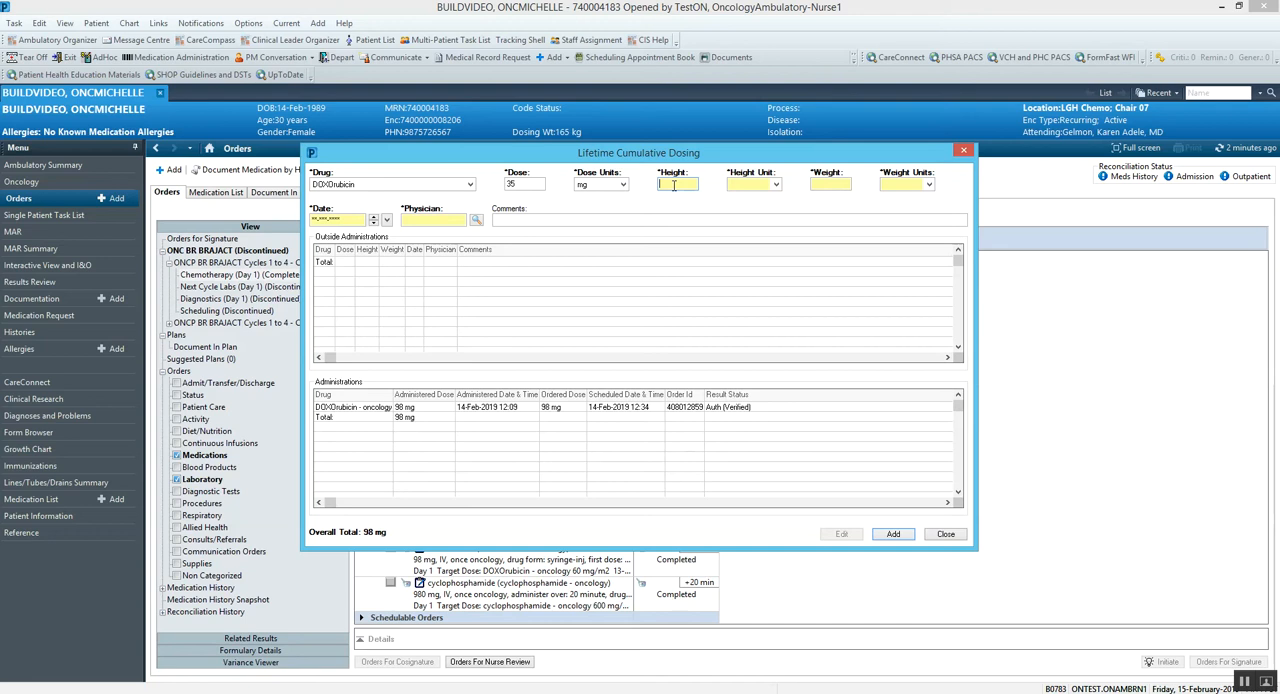
type("170")
left_click(776, 186)
left_click(755, 199)
left_click(821, 184)
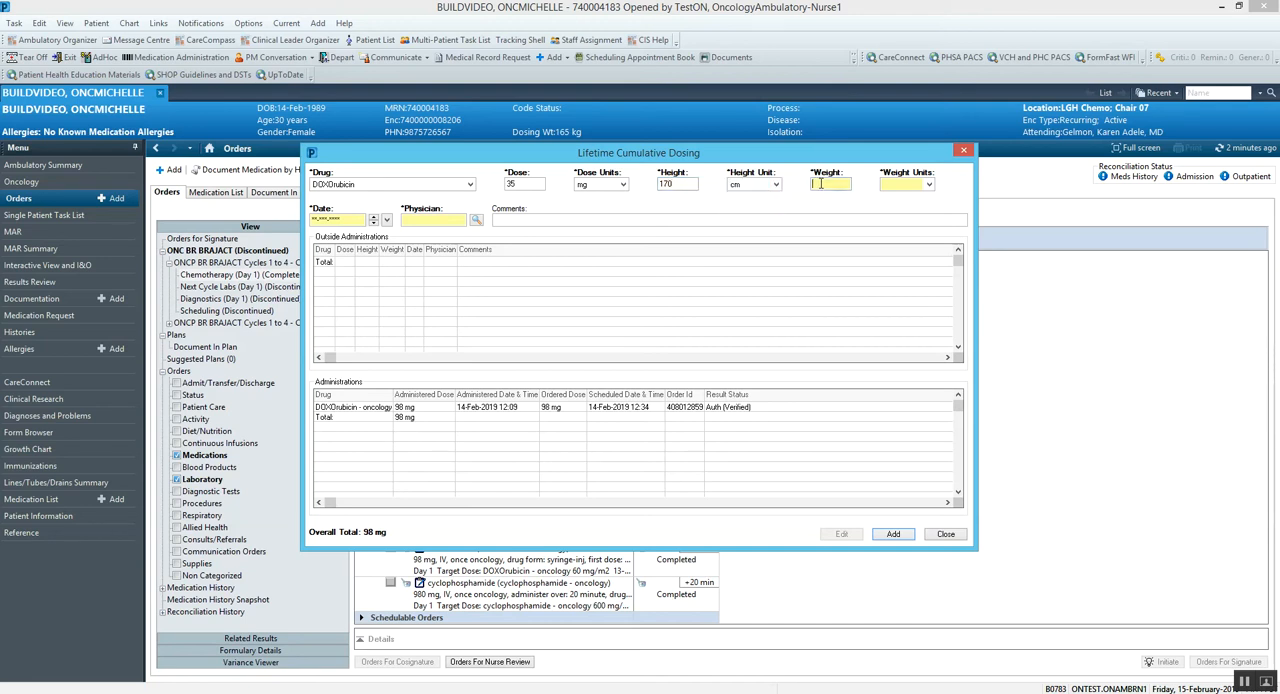
type("66")
left_click(928, 185)
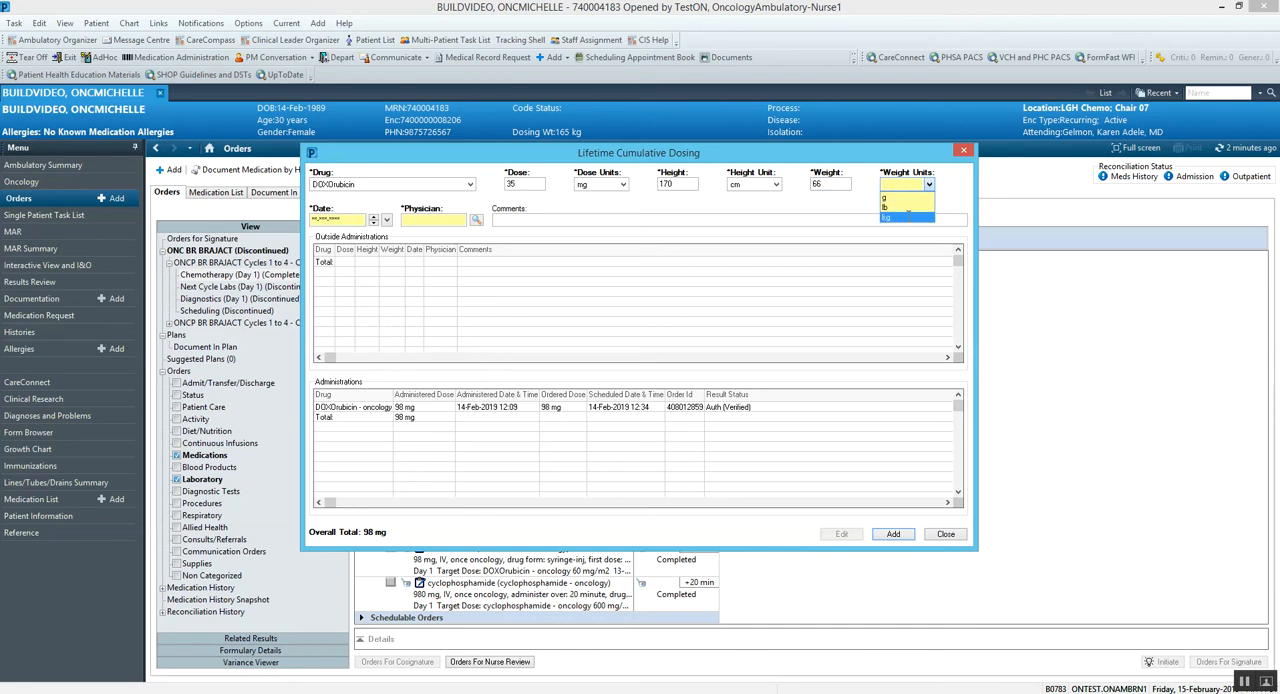
left_click(912, 218)
Step: Set the administration date to 11-Jan-2019
left_click(352, 219)
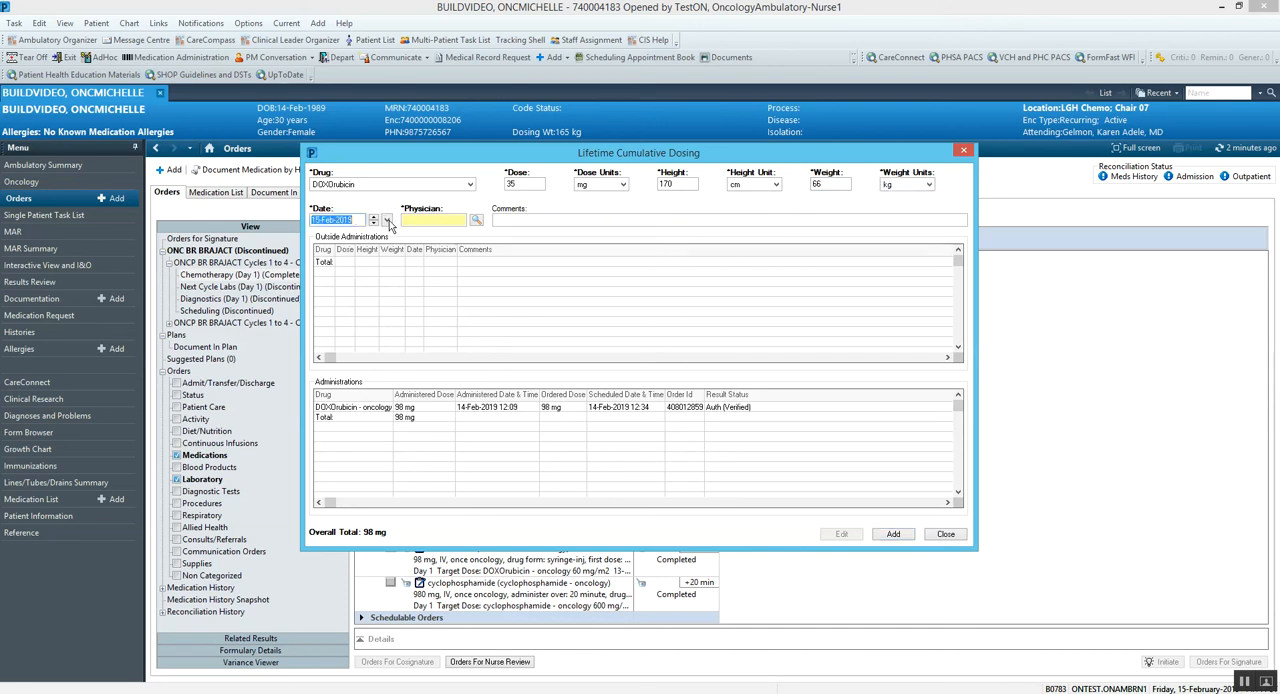
left_click(386, 219)
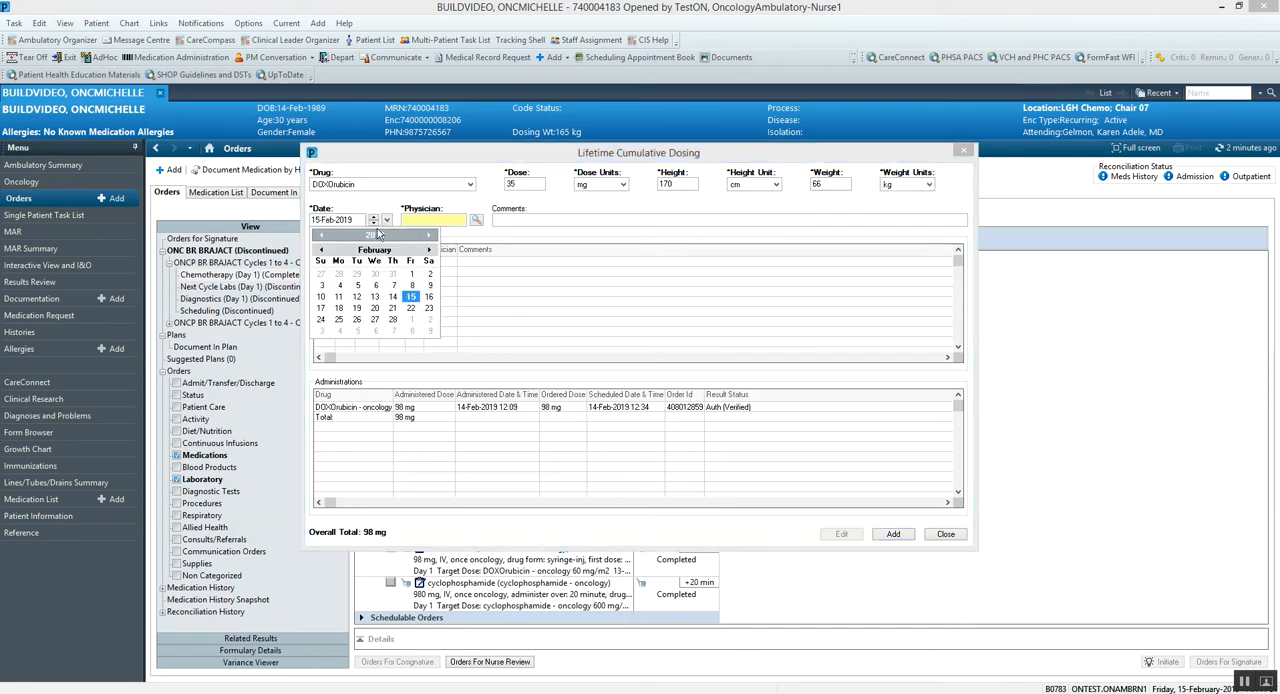
left_click(321, 249)
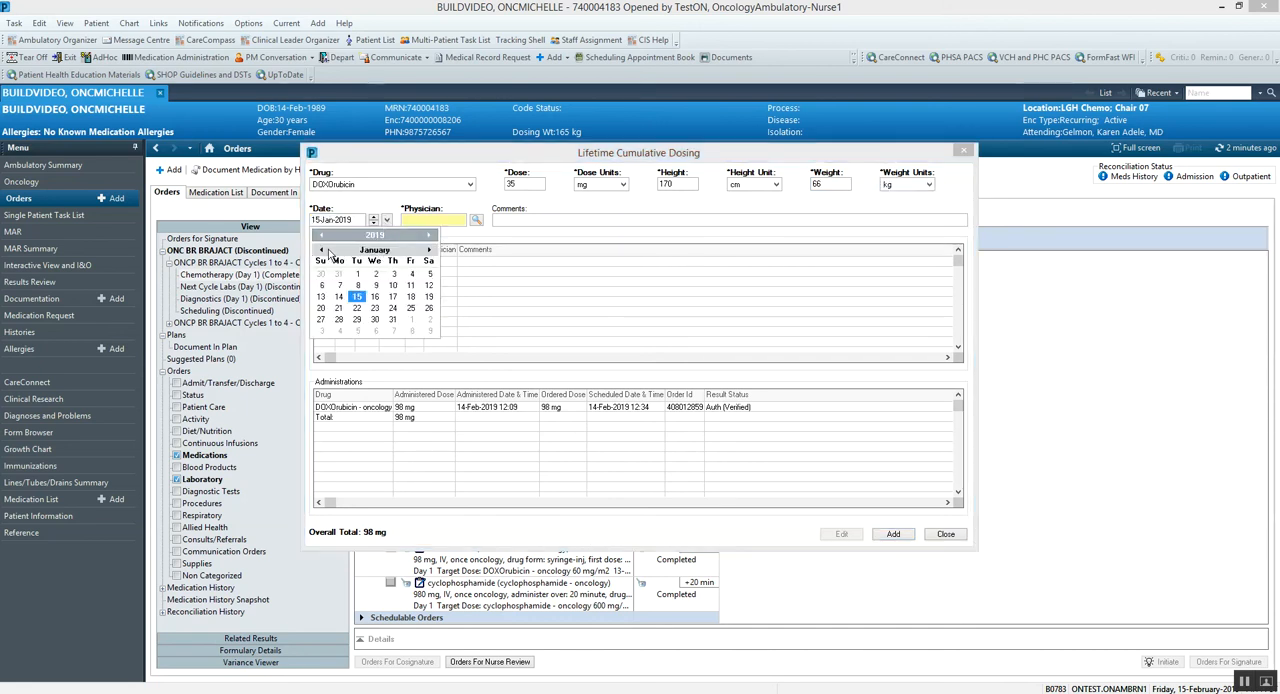
left_click(410, 285)
Step: Look up the physician by last name and assign the first Oncologist/Hematologist physician among the matching providers
left_click(438, 219)
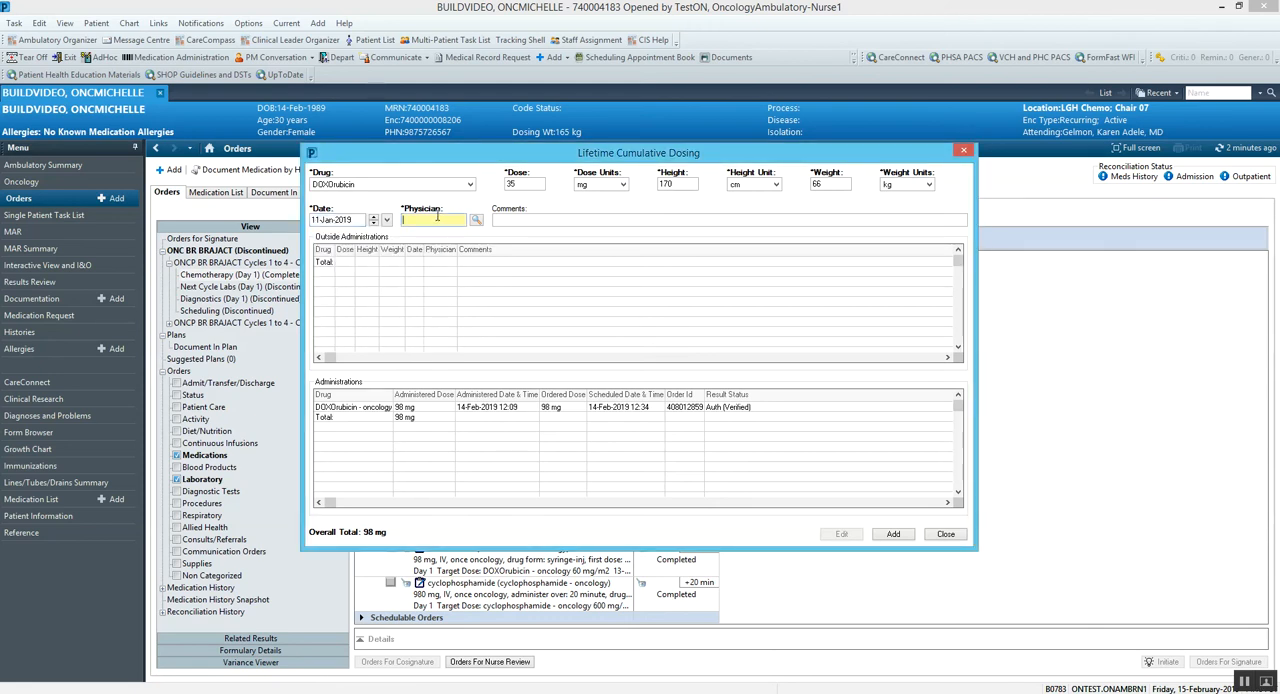
type("ontes")
type("t")
key("BackSpace")
key("BackSpace")
key("BackSpace")
key("BackSpace")
key("BackSpace")
key("BackSpace")
type("teston")
left_click(476, 220)
left_click(485, 391)
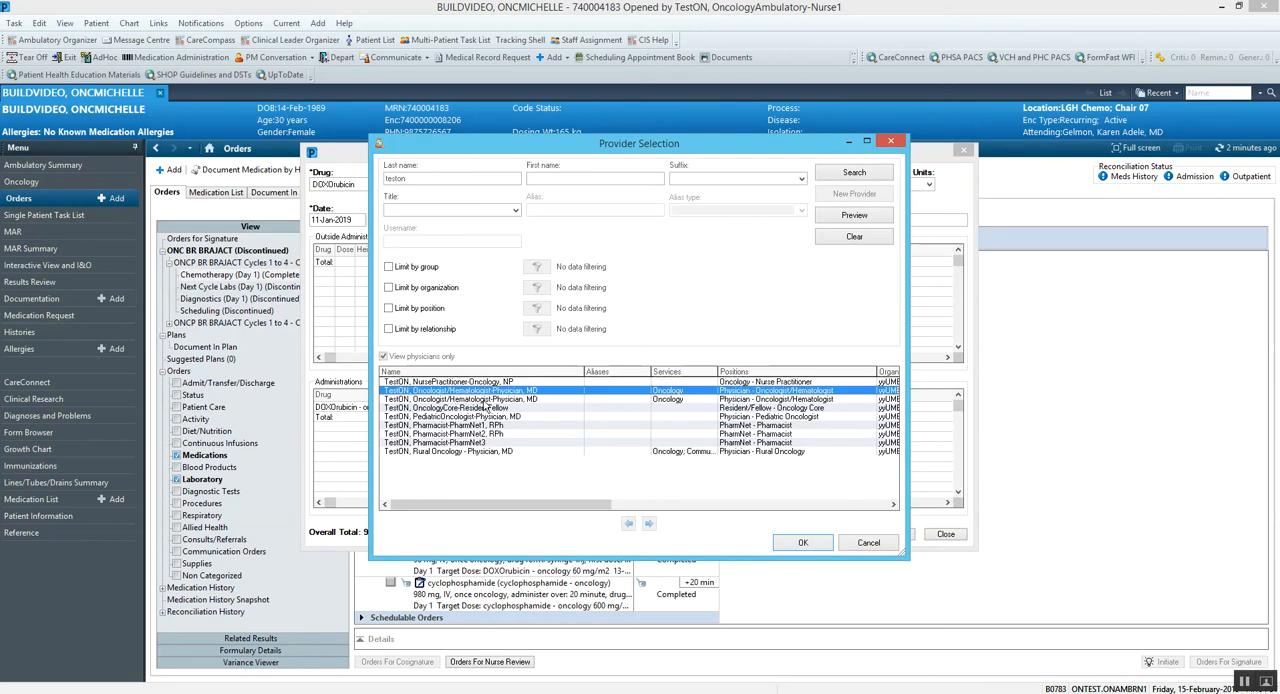
left_click(803, 543)
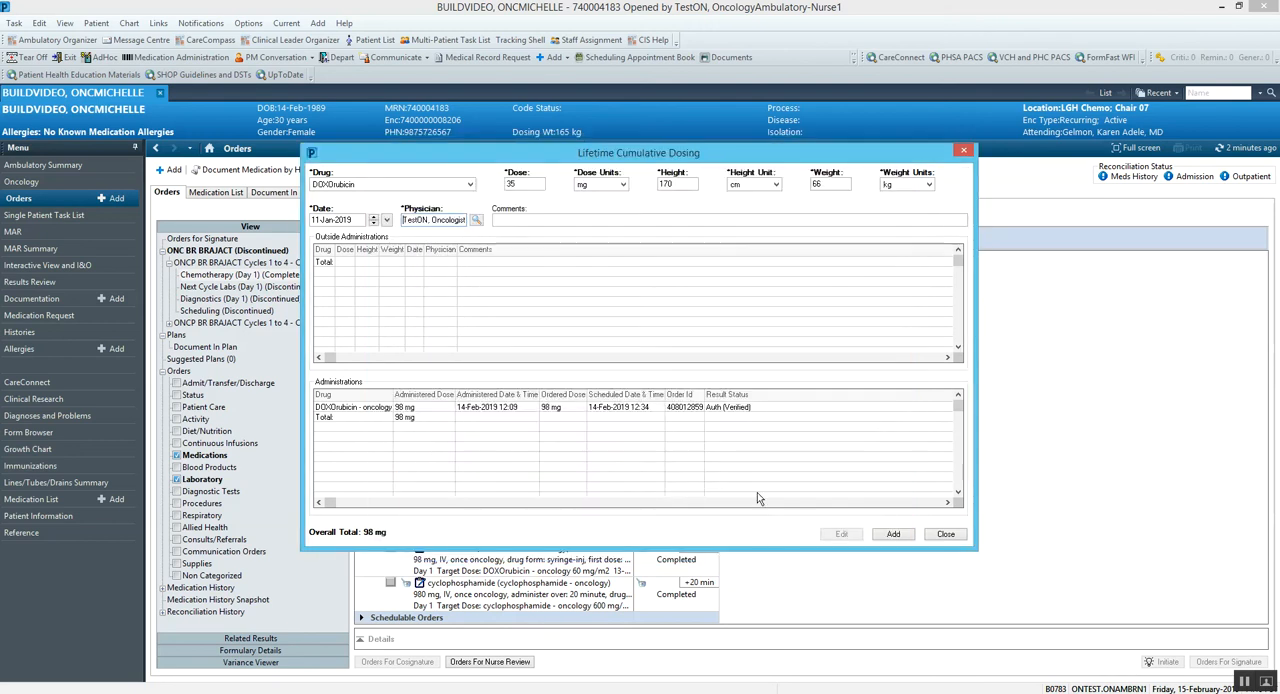
Step: Add the comment "20 mg/m2", record the outside administration and close Lifetime Cumulative Dosing
left_click(534, 220)
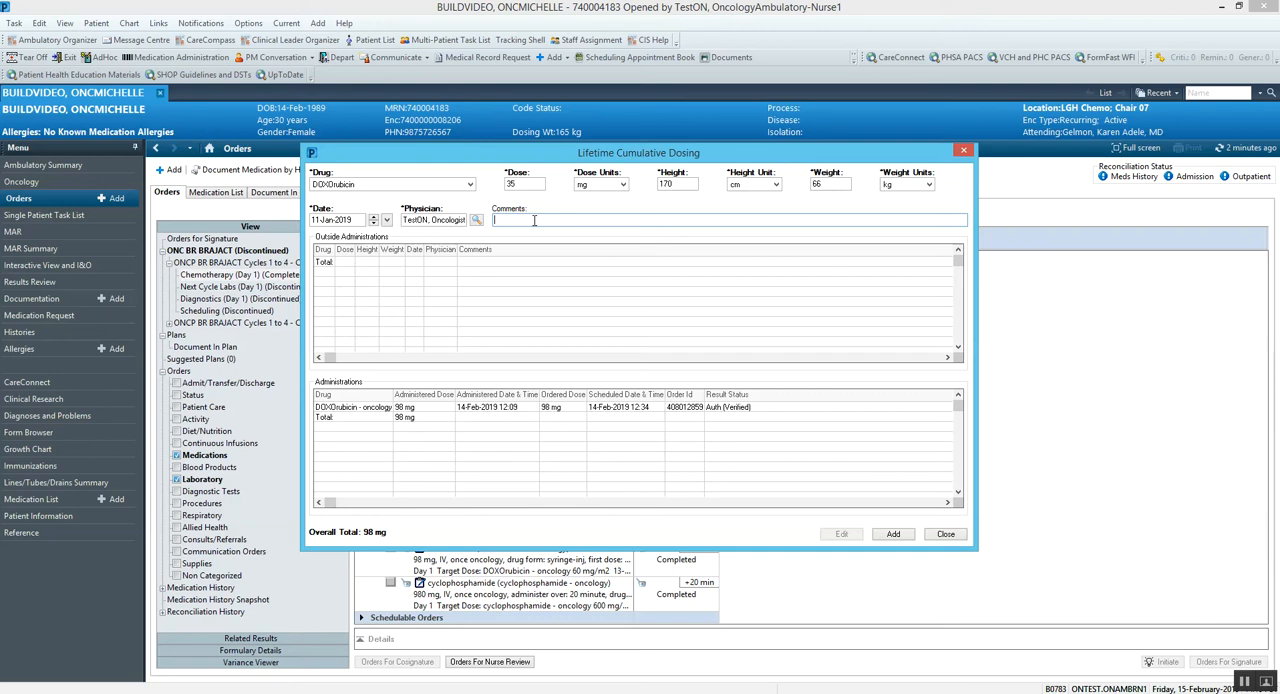
type("20 mg/m2")
left_click(893, 534)
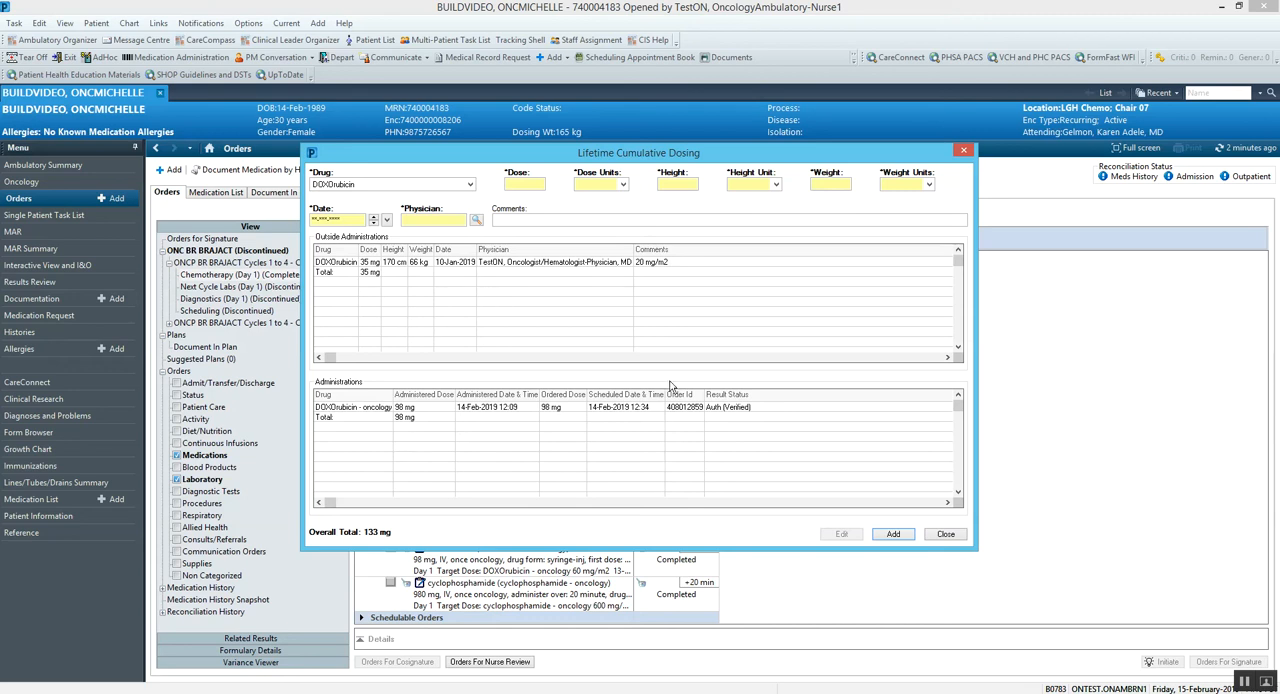
left_click(952, 537)
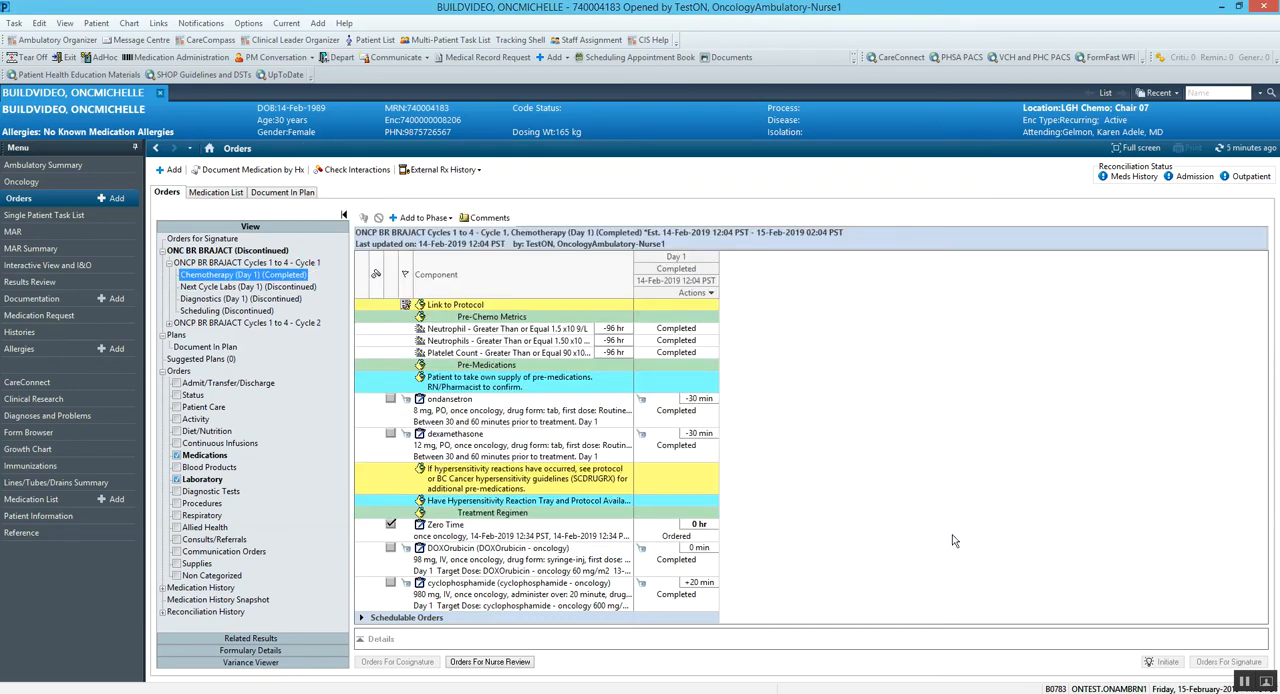
Step: Review the DOXOrubicin dose per square metre for Cycle 1 Day 1 in the Oncology Flowsheet
left_click(22, 181)
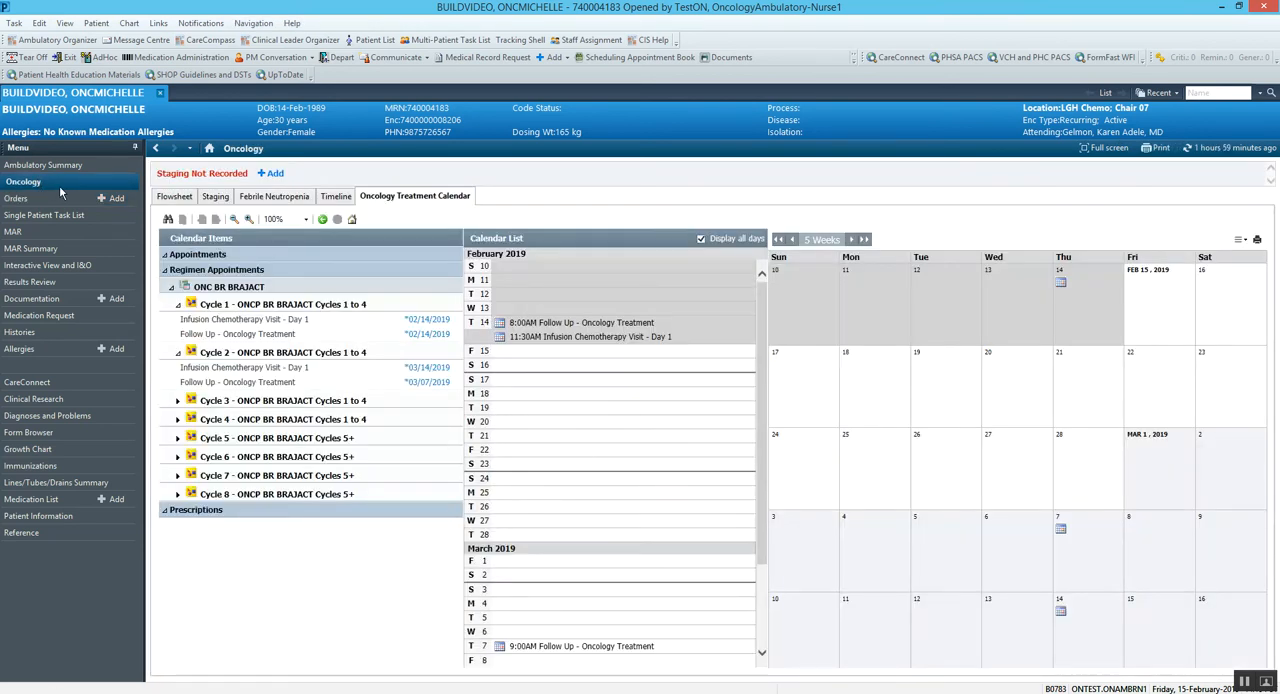
left_click(176, 198)
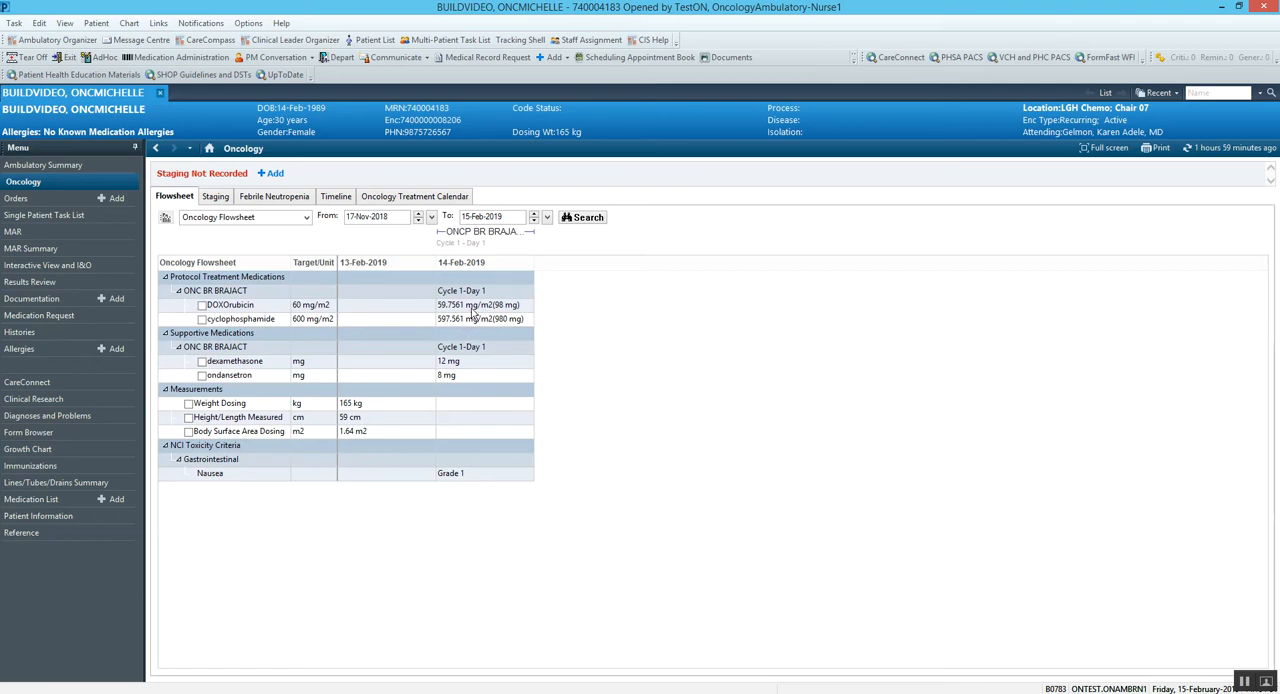
mouse_move(507, 314)
Step: In Interactive View's Lifetime Cumulative Dosing Documentation, enter an Anthracycline Cumulative Dose of 60 mg/m2
left_click(46, 266)
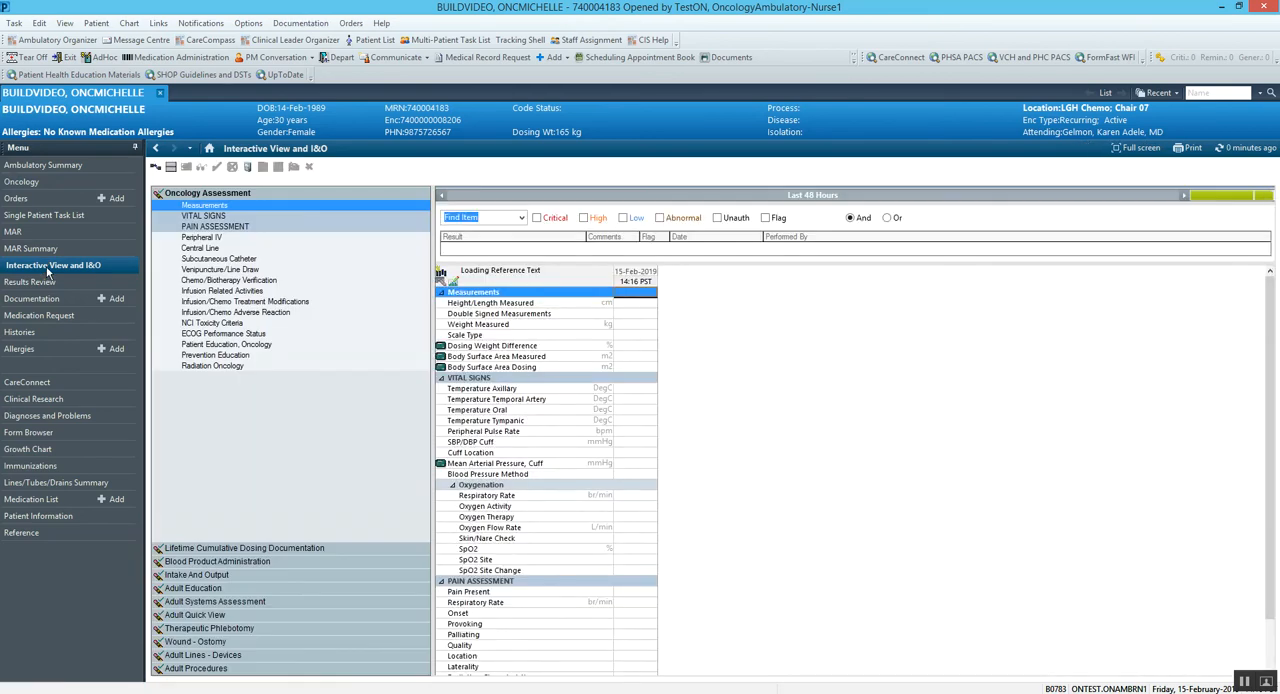
left_click(205, 552)
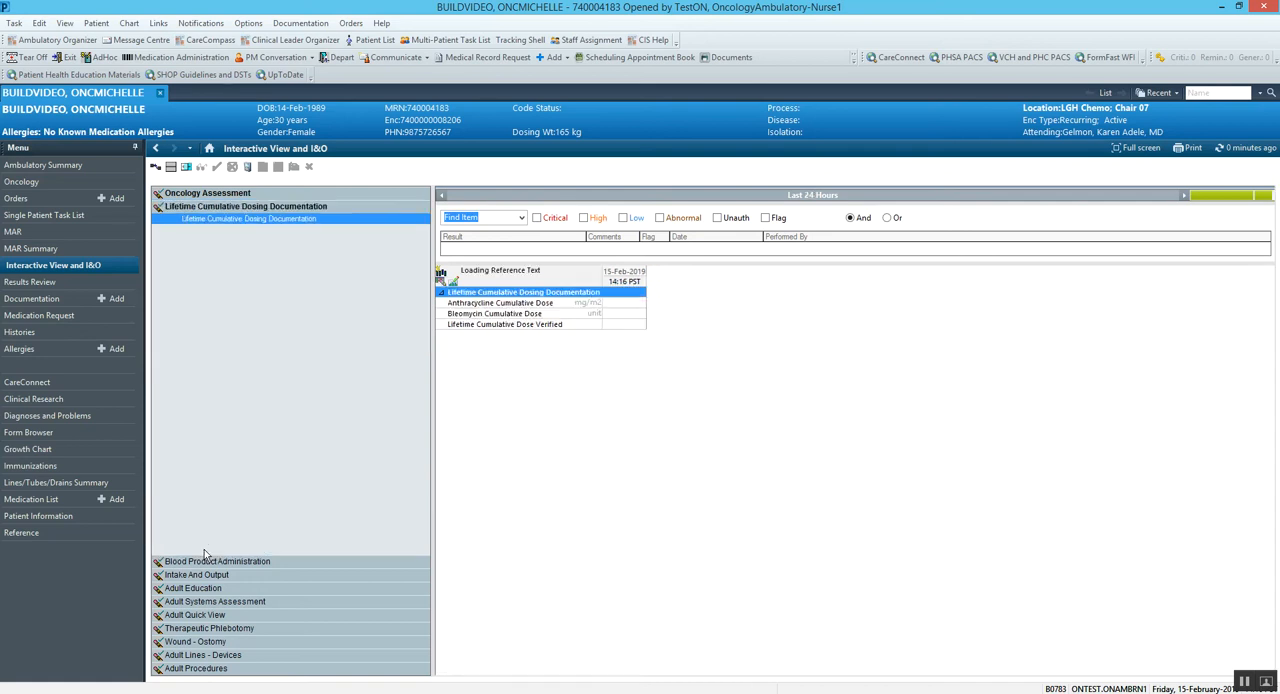
double_click(624, 292)
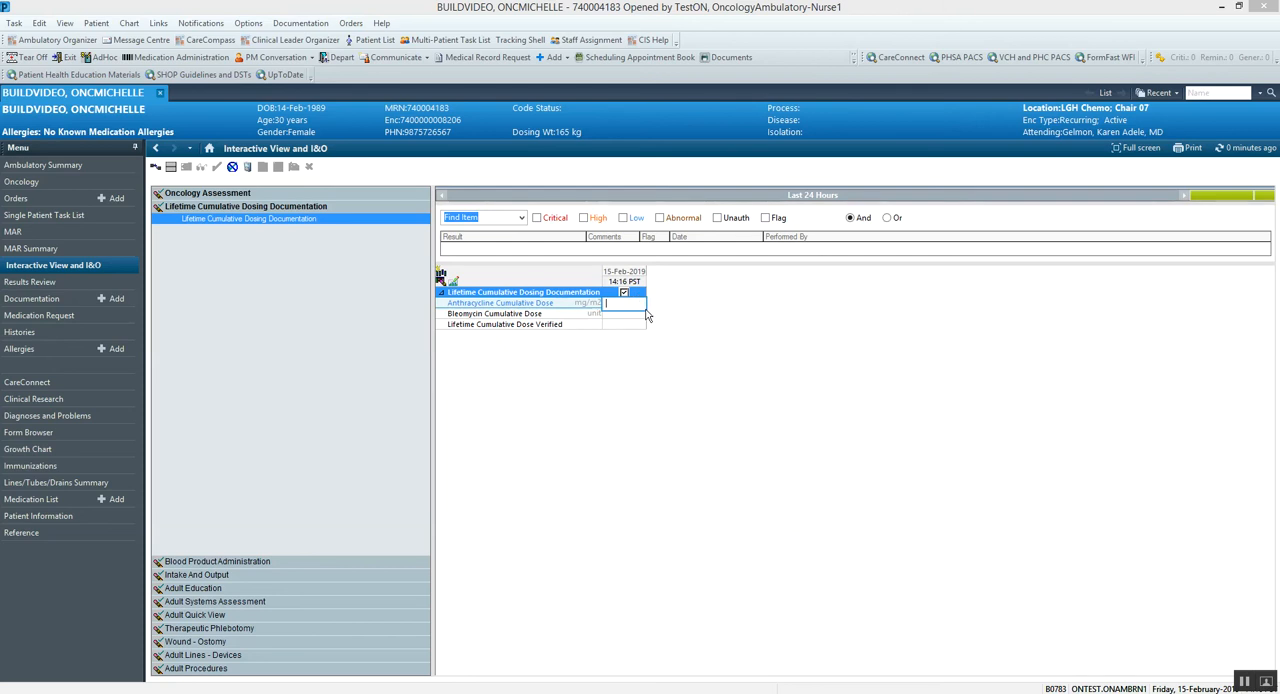
type("50")
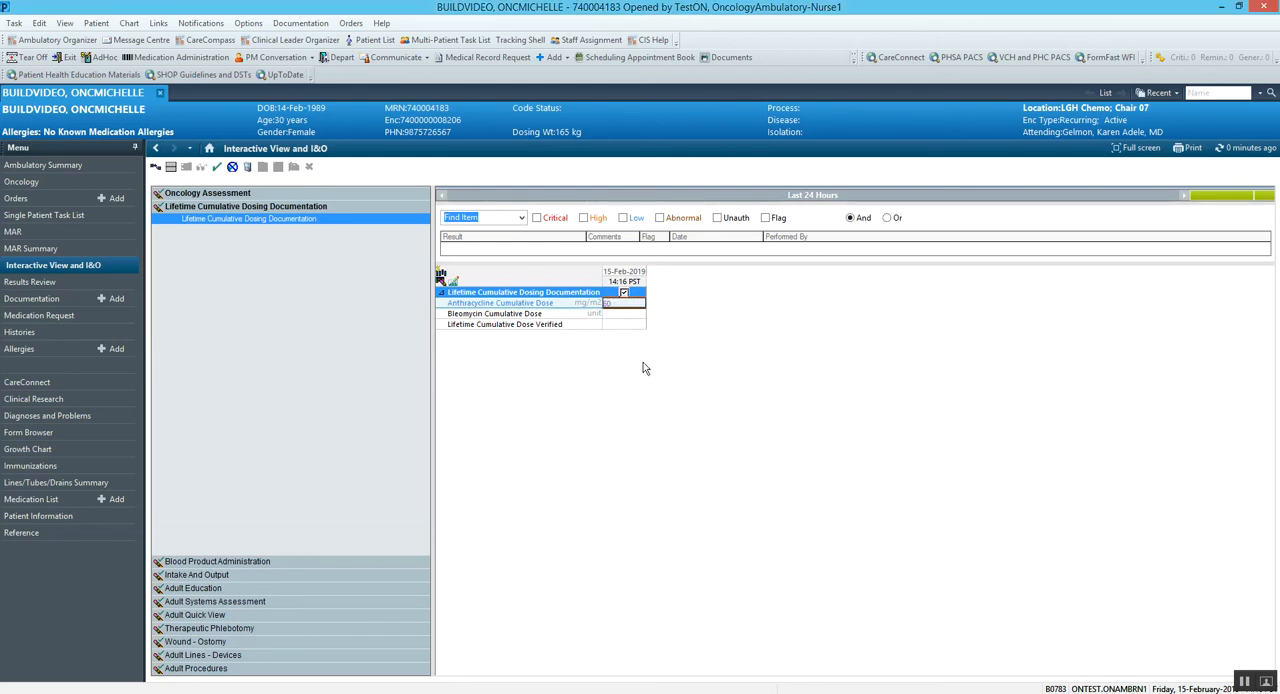
Step: Mark Lifetime Cumulative Dose Verified as Yes and sign the cumulative dosing documentation
left_click(623, 329)
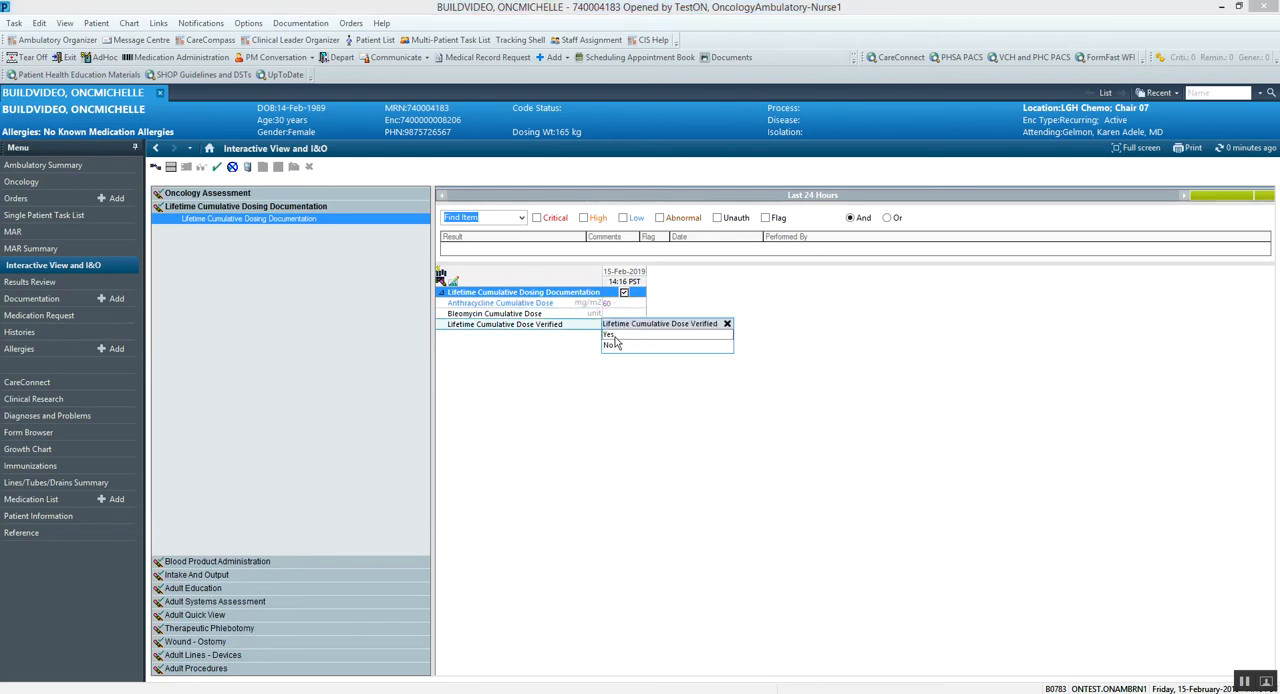
left_click(615, 344)
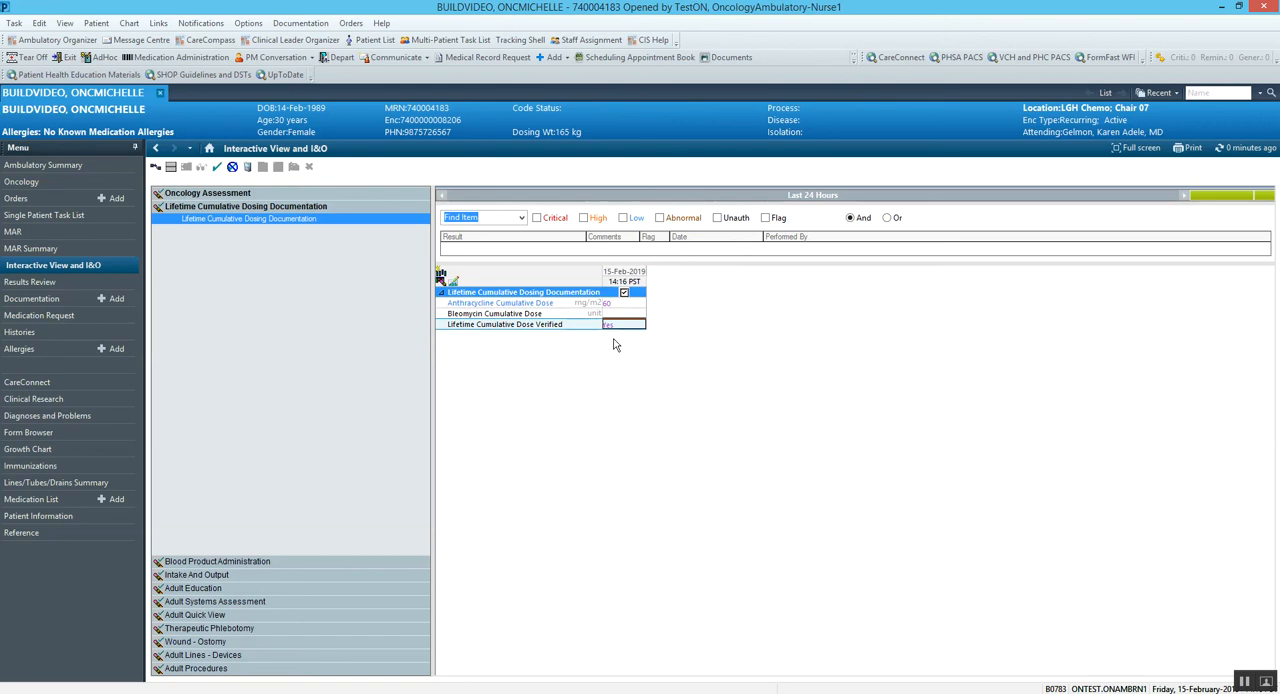
left_click(214, 163)
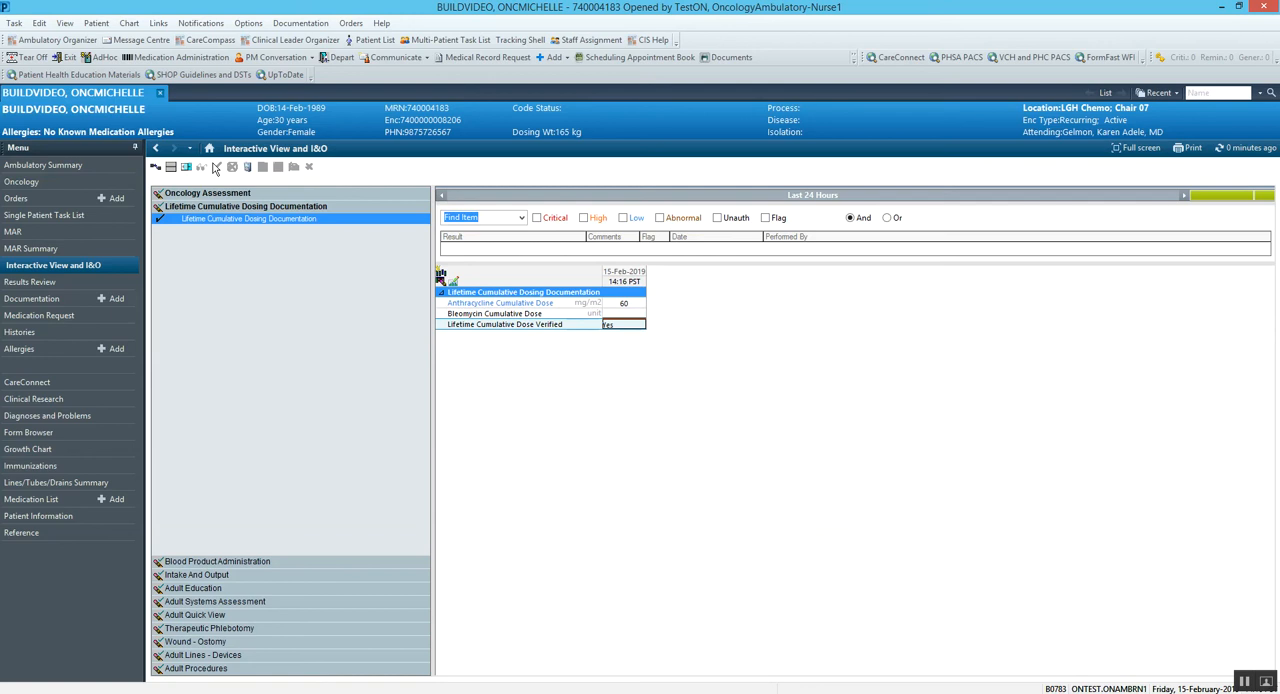
left_click(215, 168)
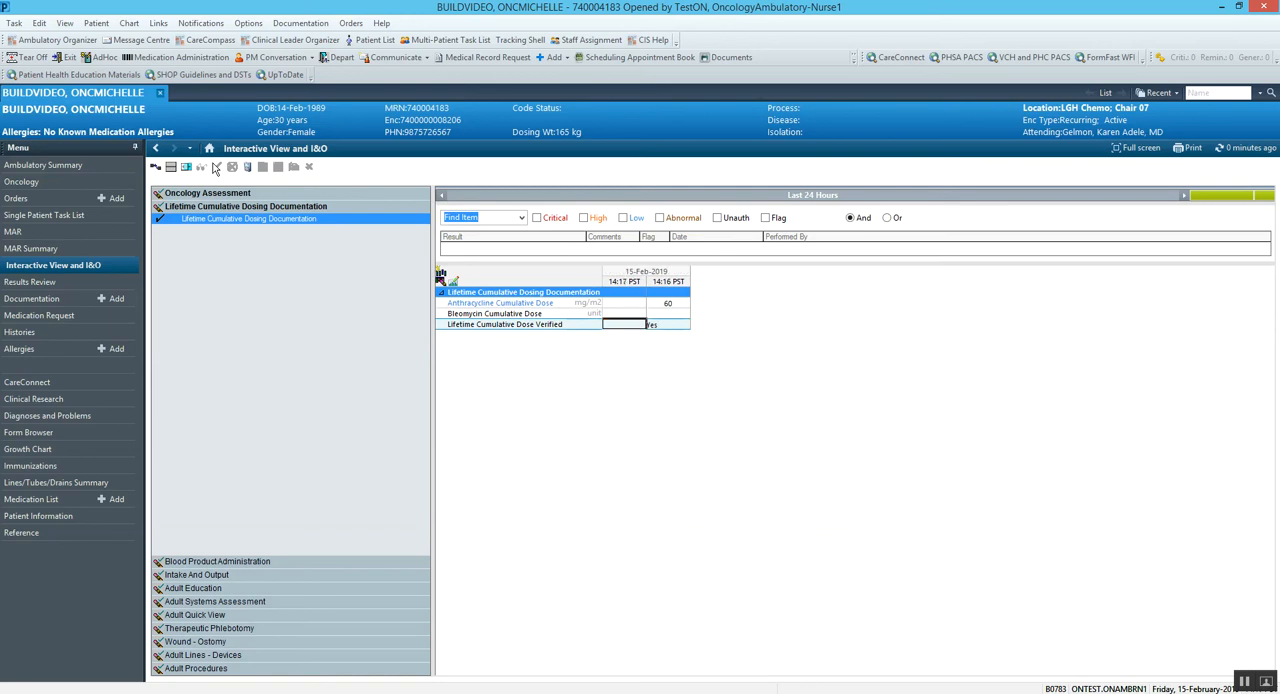